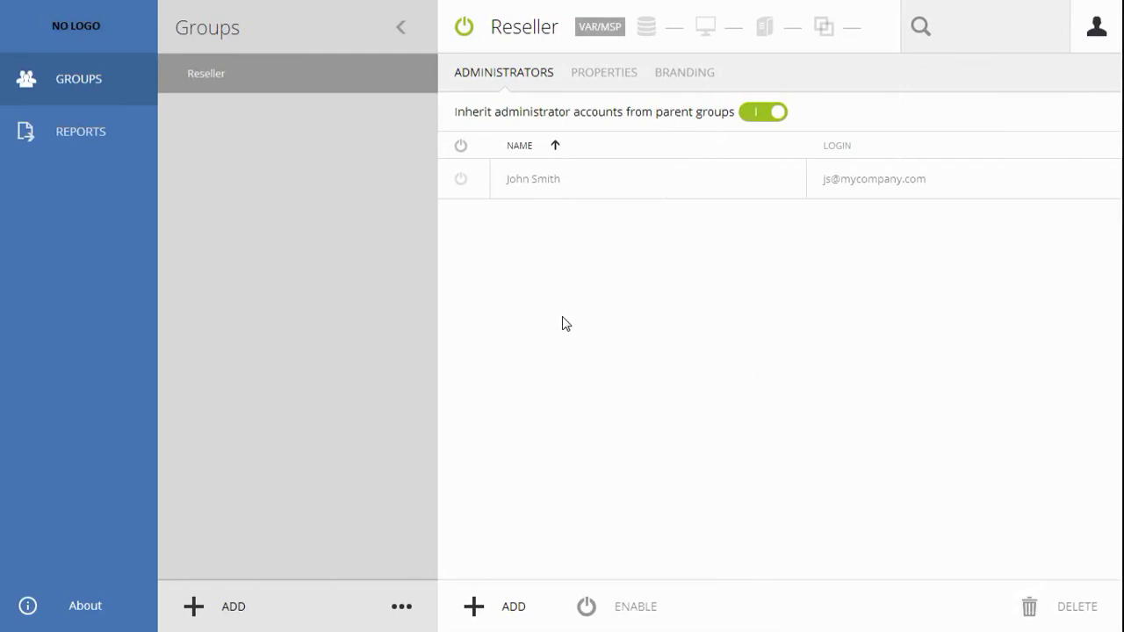
# - Add a group named 'End User Company Name': End-User Company type, English, stored in United States
pyautogui.click(225, 615)
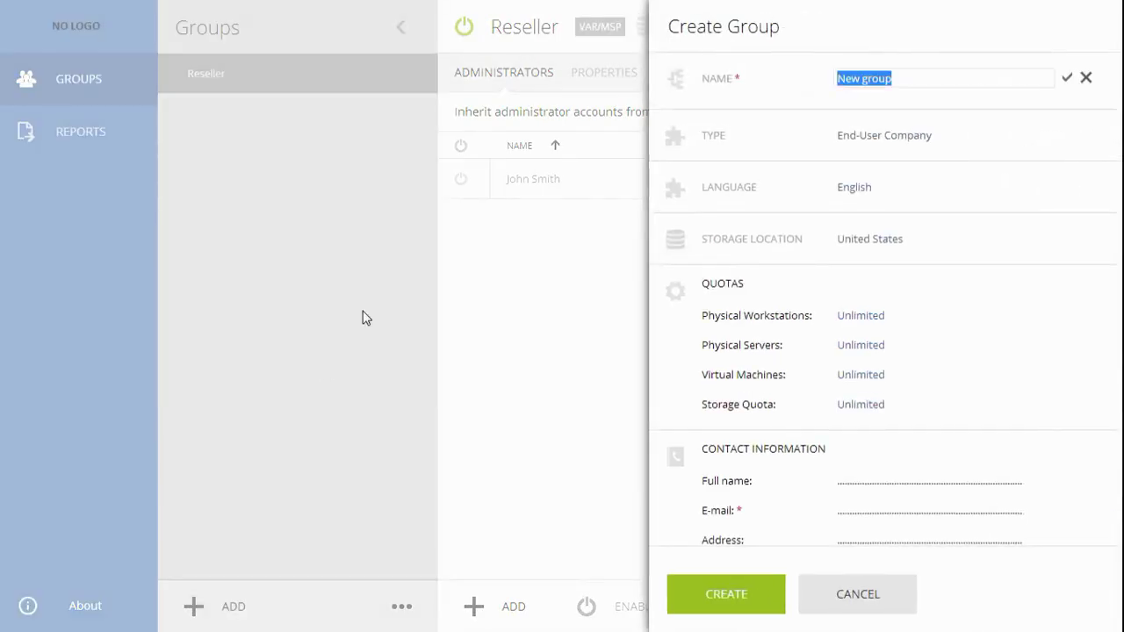
pyautogui.write('E')
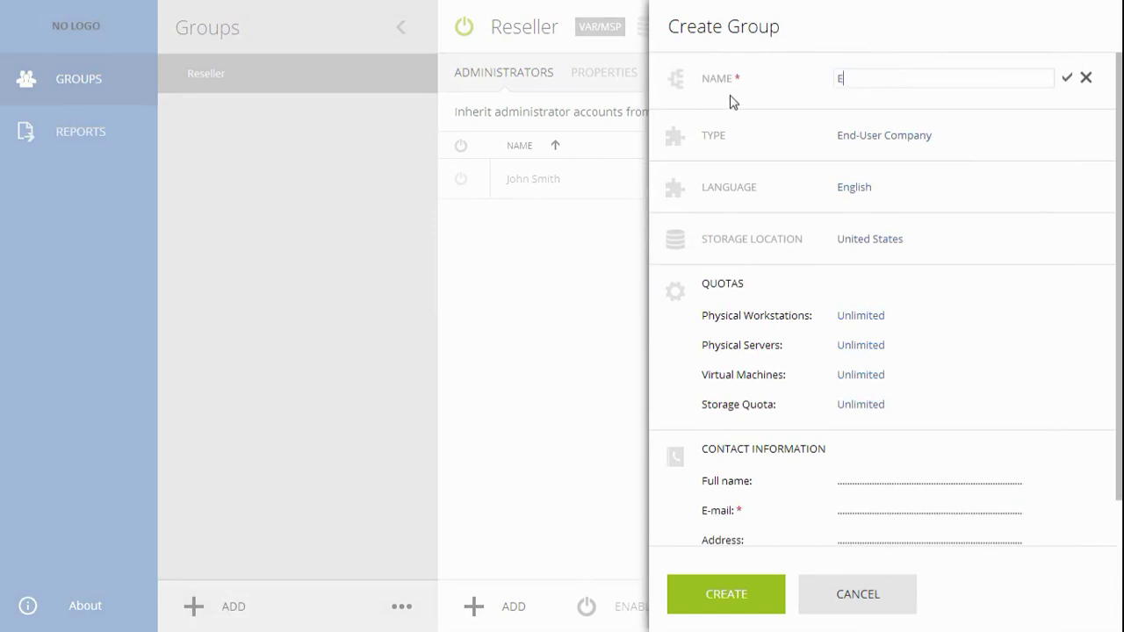
pyautogui.write('nd User ')
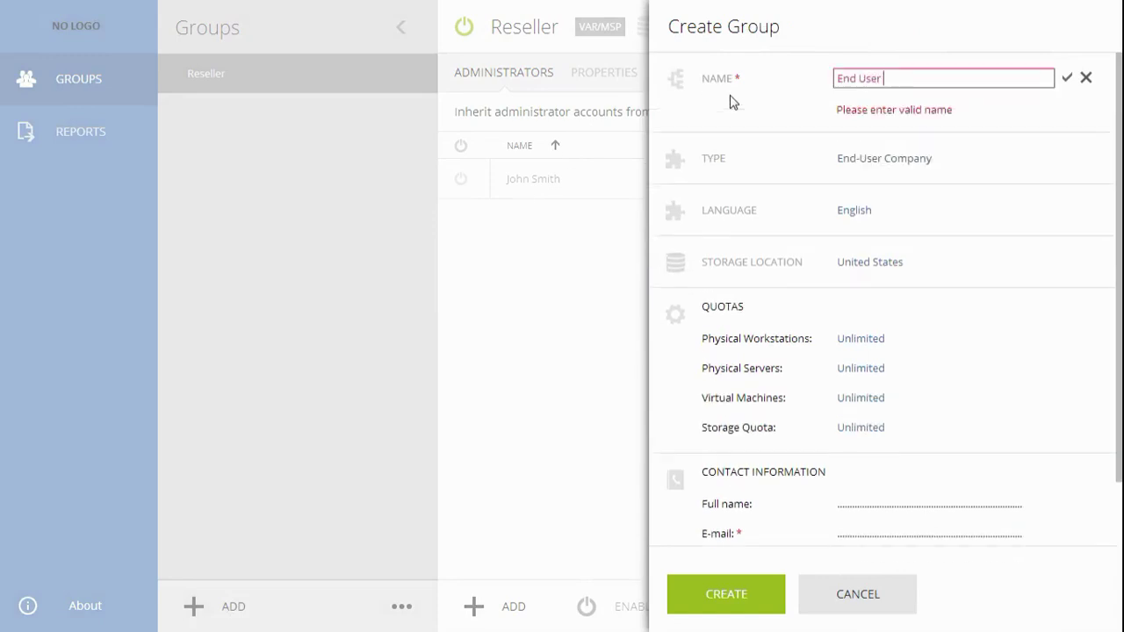
pyautogui.write('Company Name')
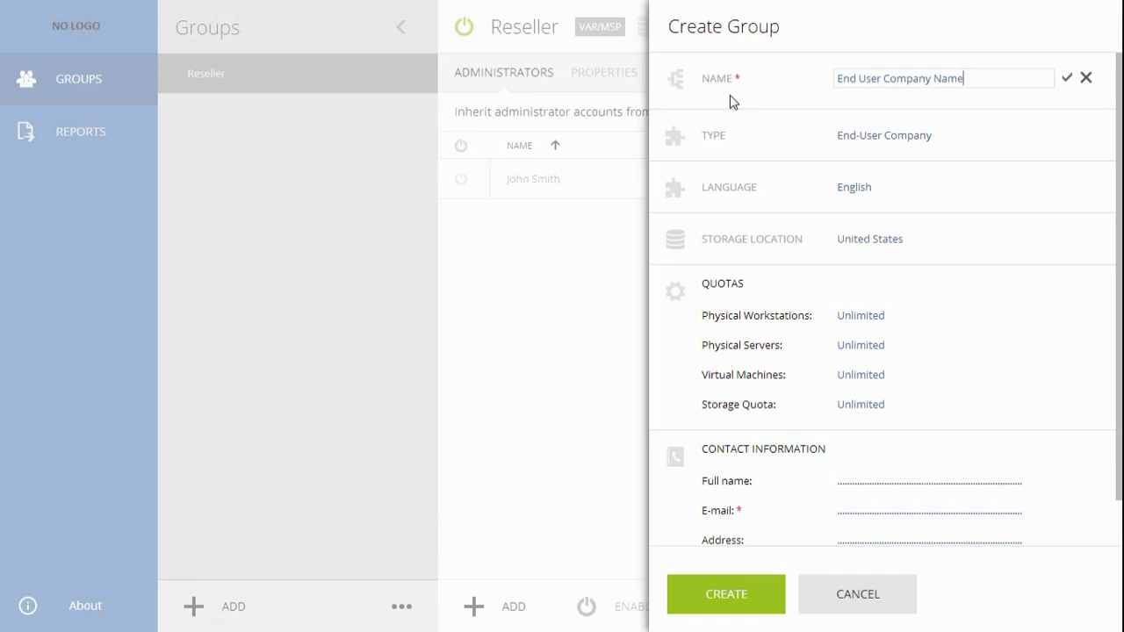
pyautogui.click(881, 136)
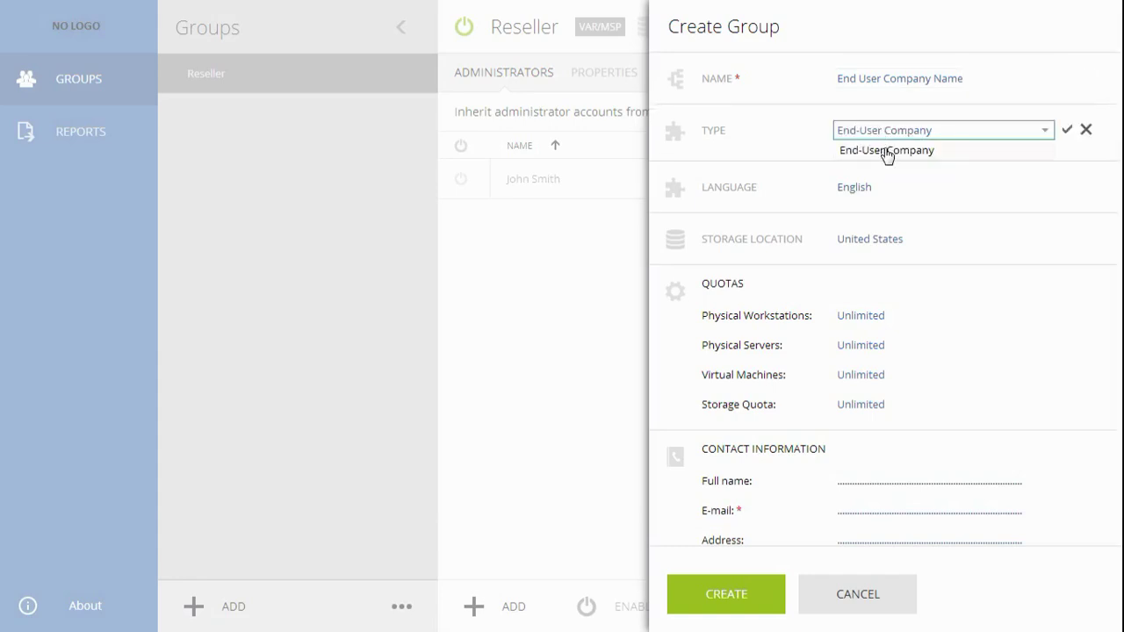
pyautogui.click(886, 153)
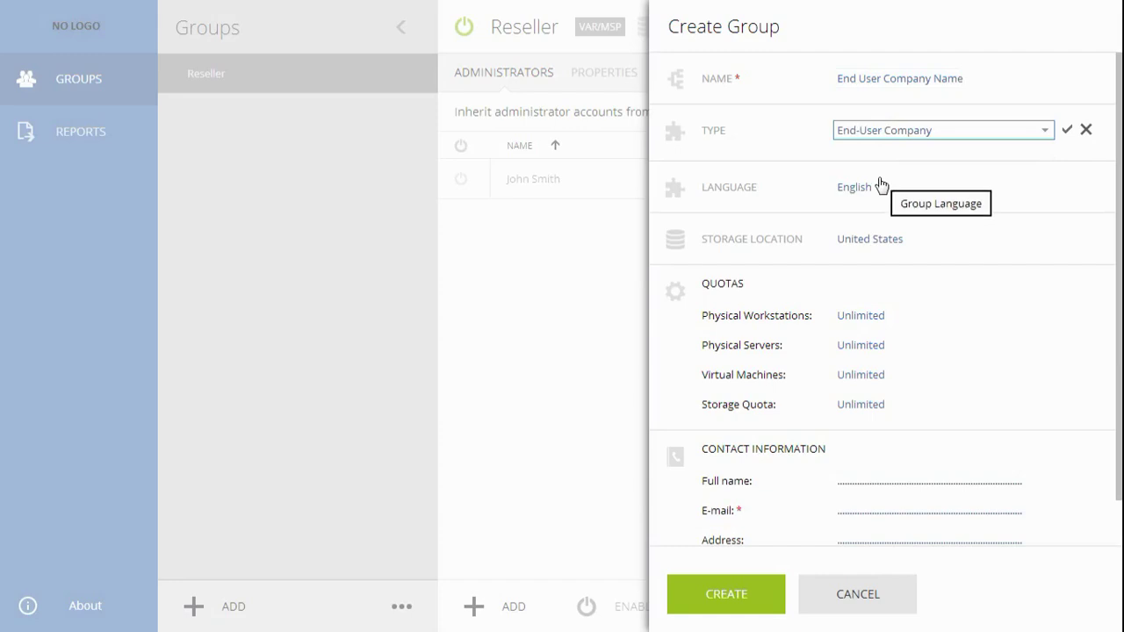
pyautogui.click(879, 188)
pyautogui.click(882, 204)
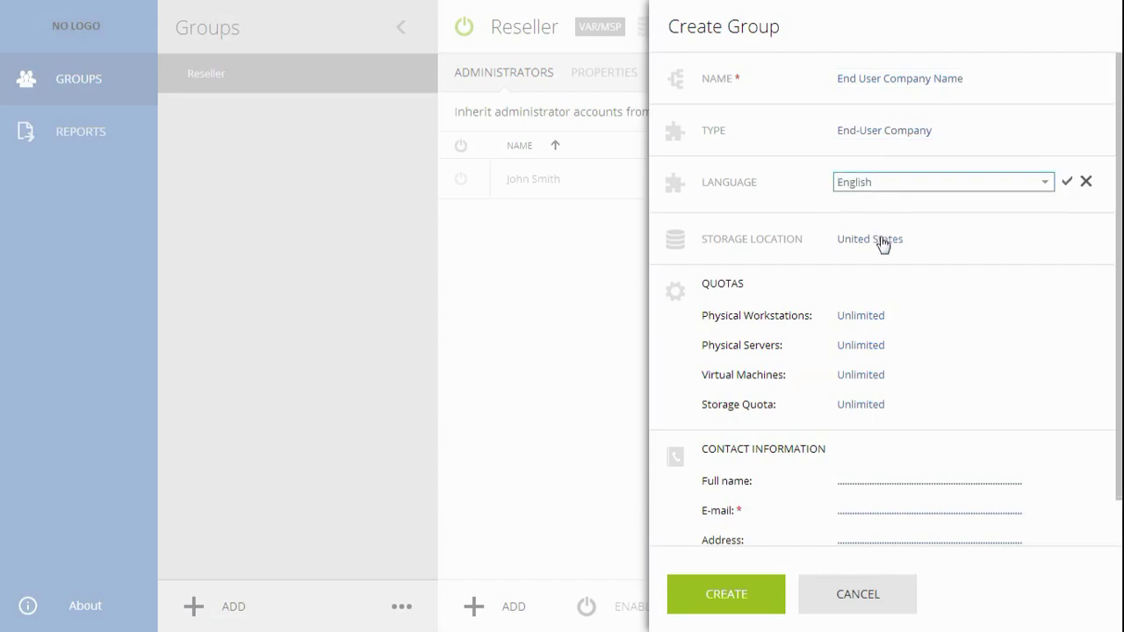
pyautogui.click(880, 242)
pyautogui.click(883, 259)
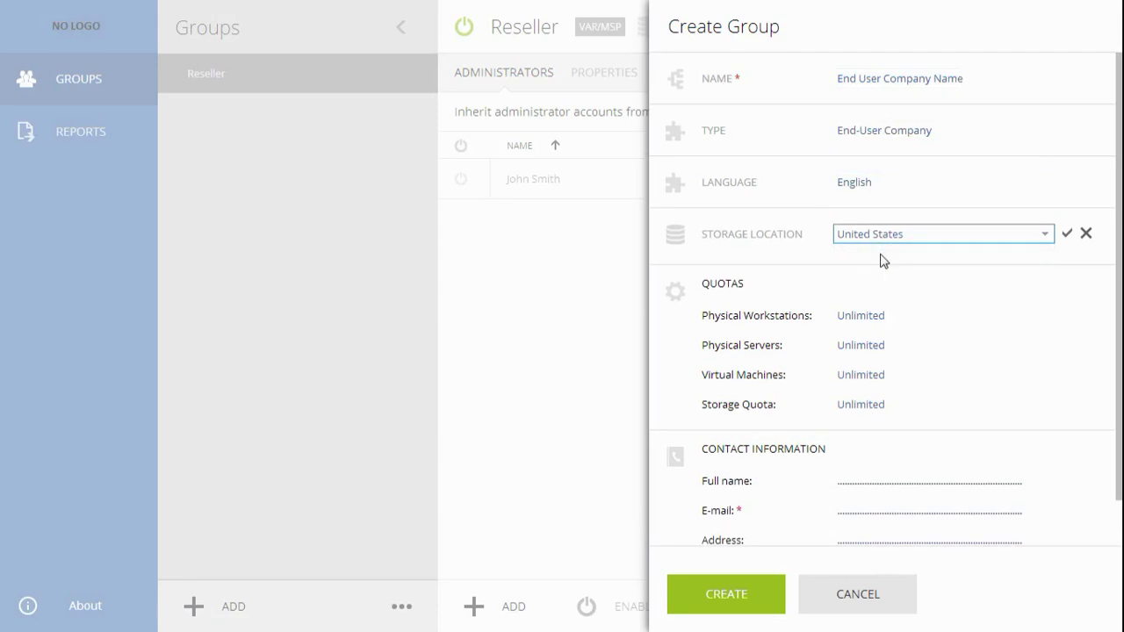
# - Set group quotas to 5 workstations, 5 servers, 10 virtual machines and 500 TB storage
pyautogui.click(880, 313)
pyautogui.write('5')
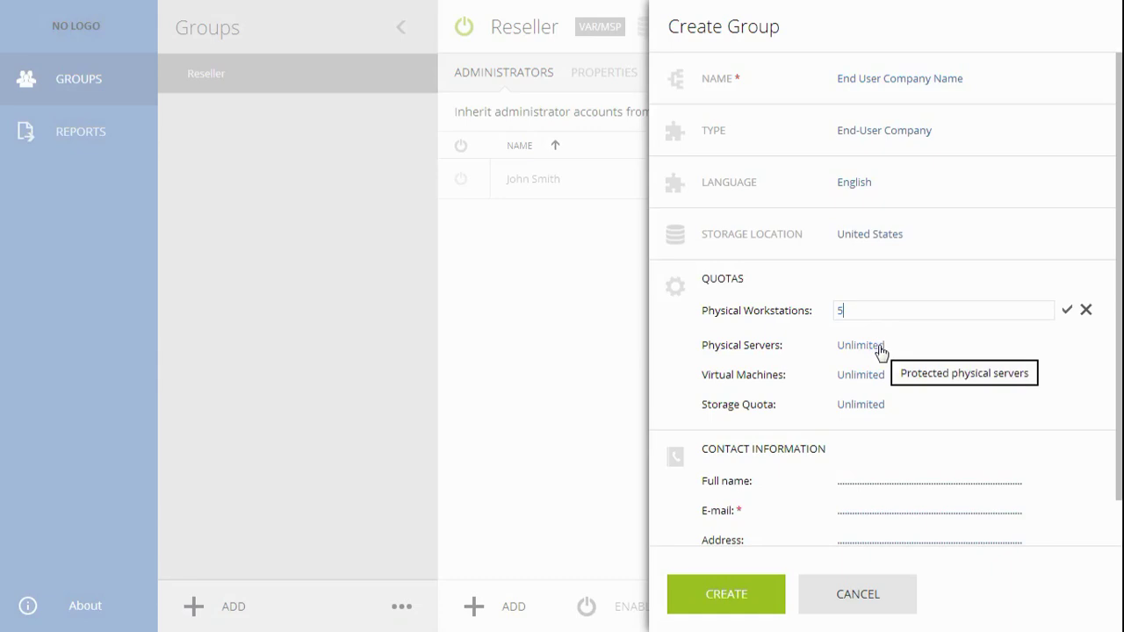
pyautogui.click(878, 344)
pyautogui.write('5')
pyautogui.click(875, 377)
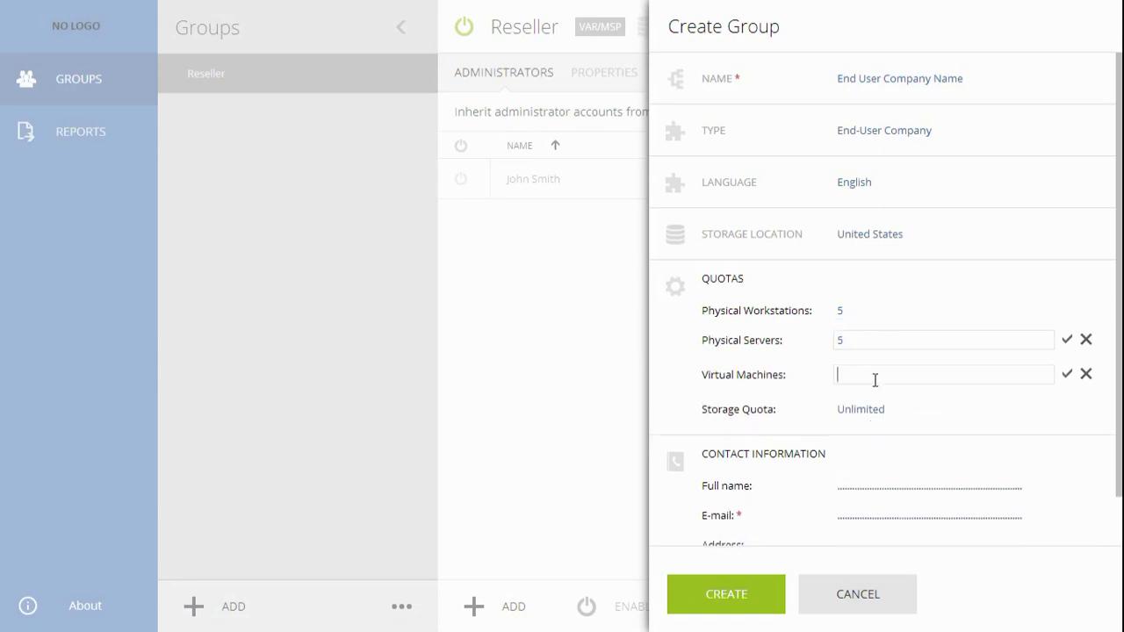
pyautogui.write('10')
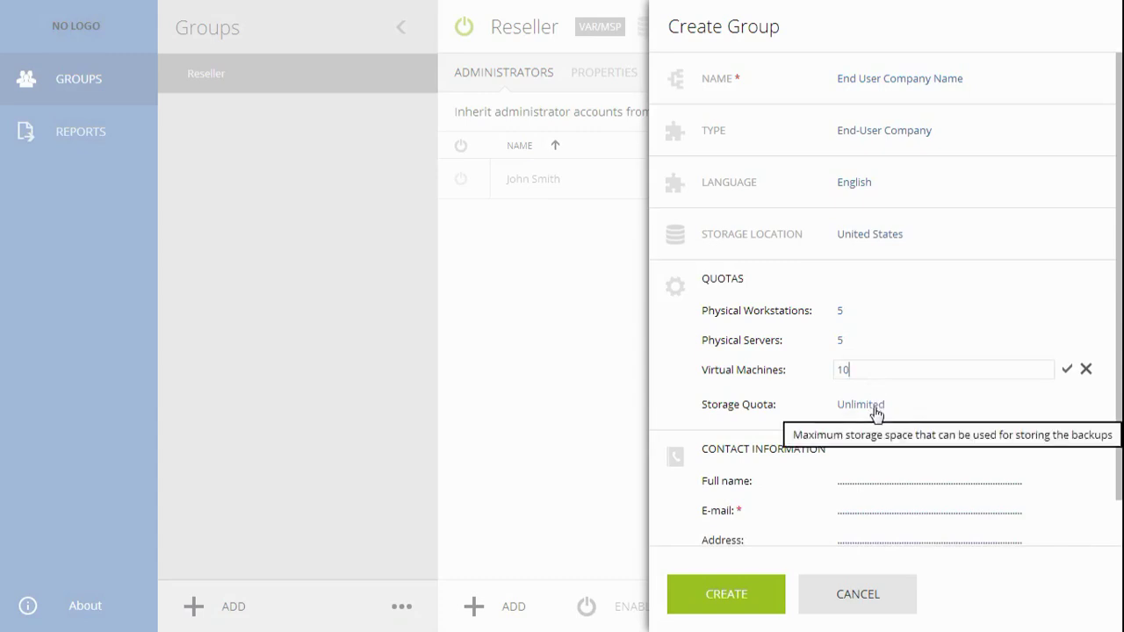
pyautogui.click(875, 405)
pyautogui.write('500')
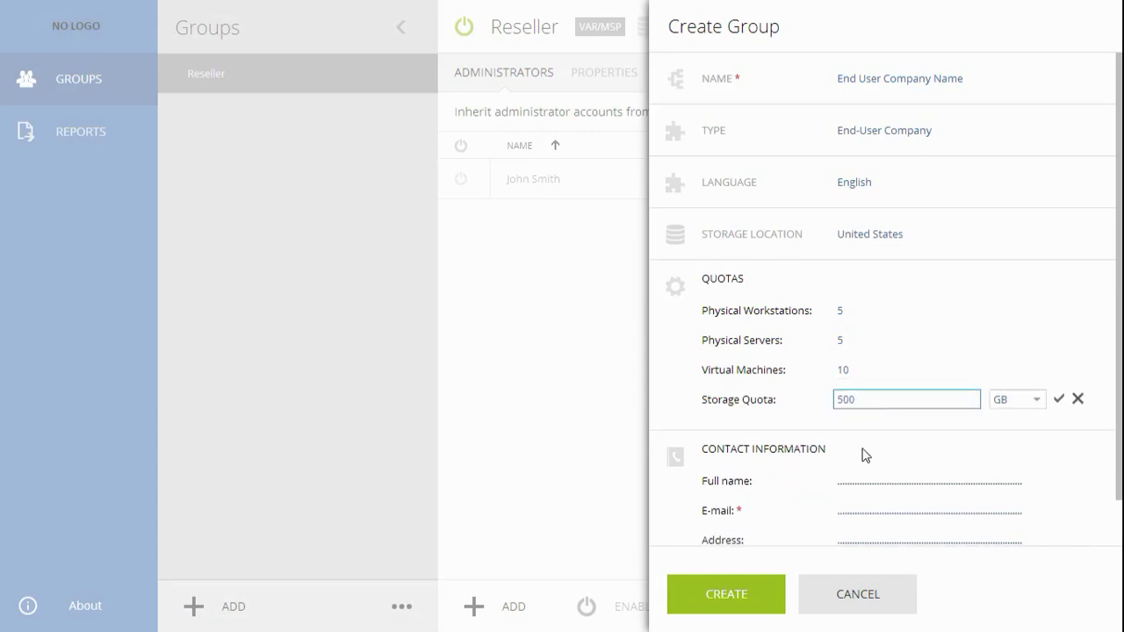
pyautogui.click(998, 408)
pyautogui.click(1006, 440)
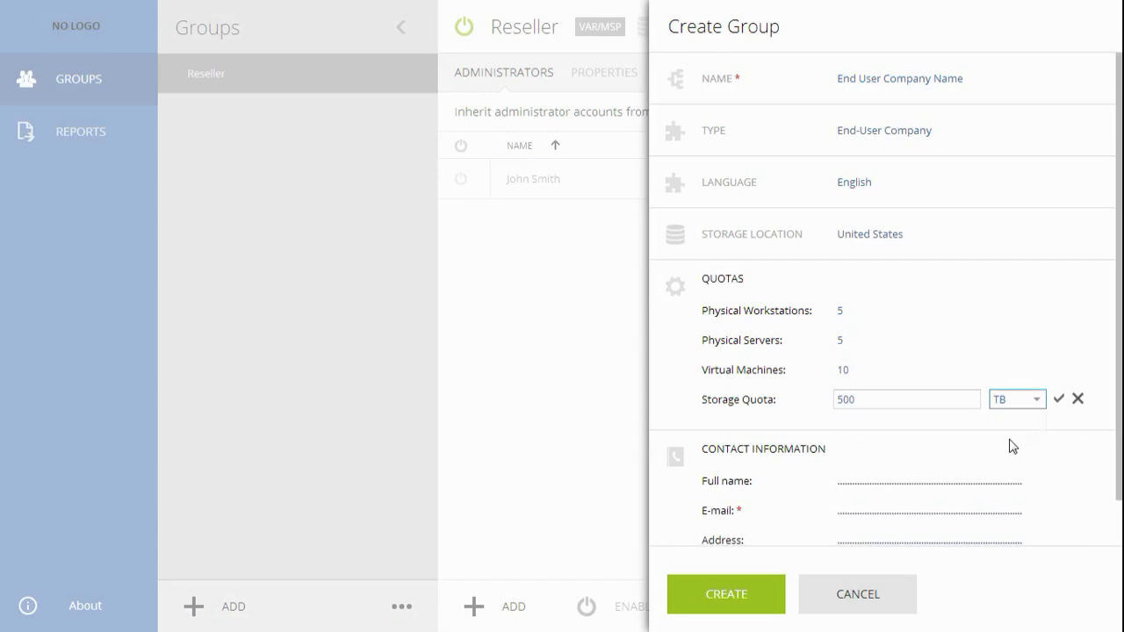
# - Enter the group's contact e-mail address
pyautogui.click(966, 509)
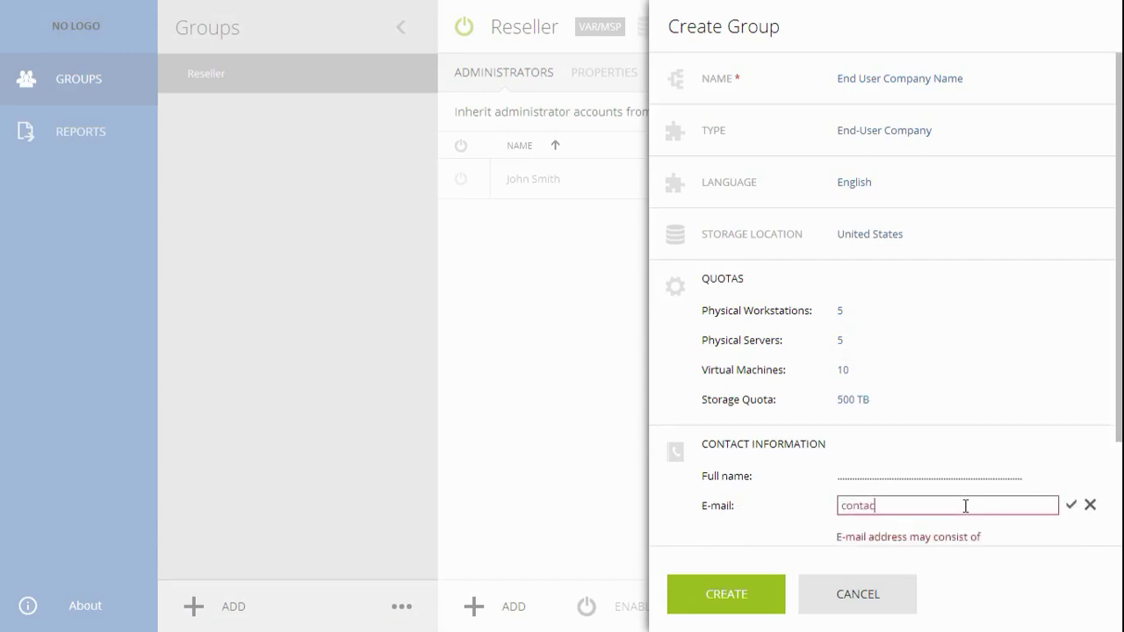
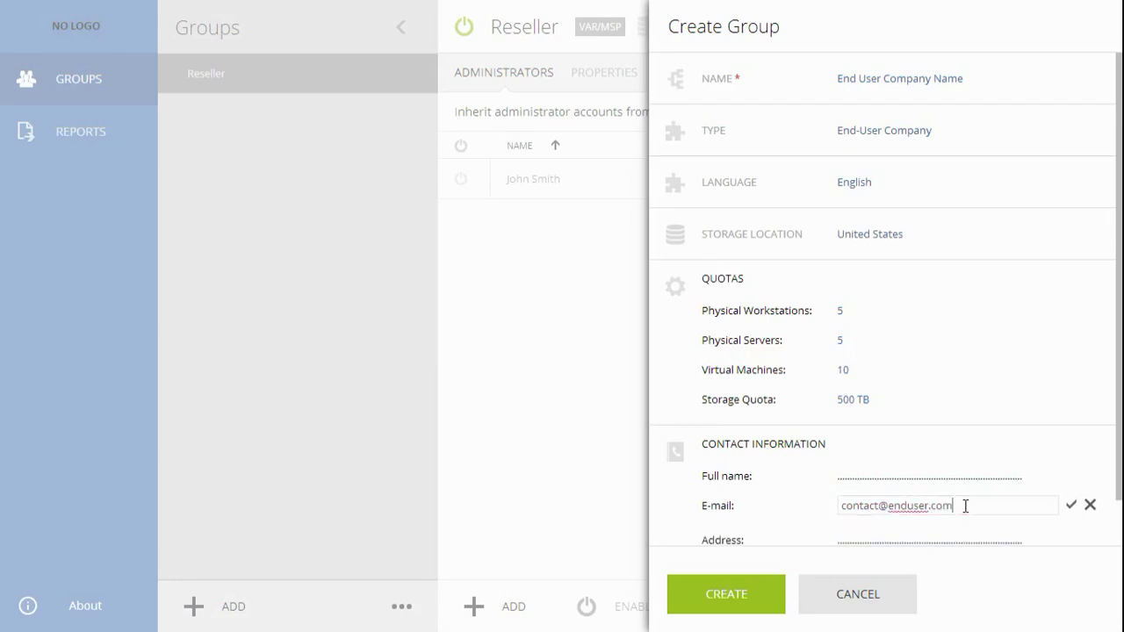
pyautogui.click(735, 604)
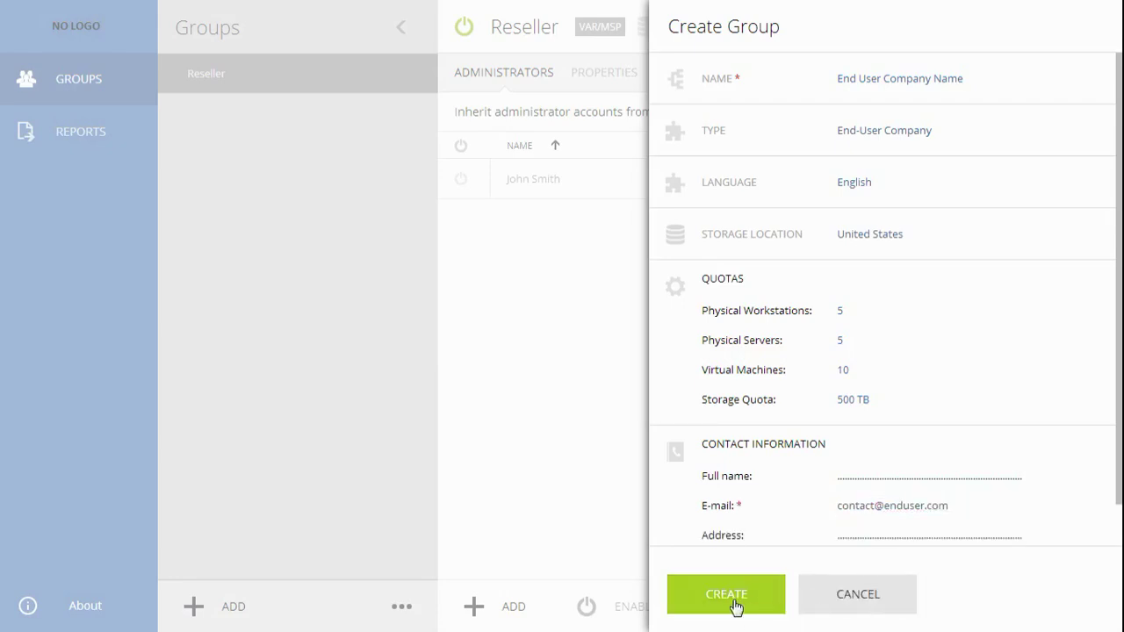
# - Create the group and open End User Company Name from the Groups tree under Reseller
pyautogui.click(734, 604)
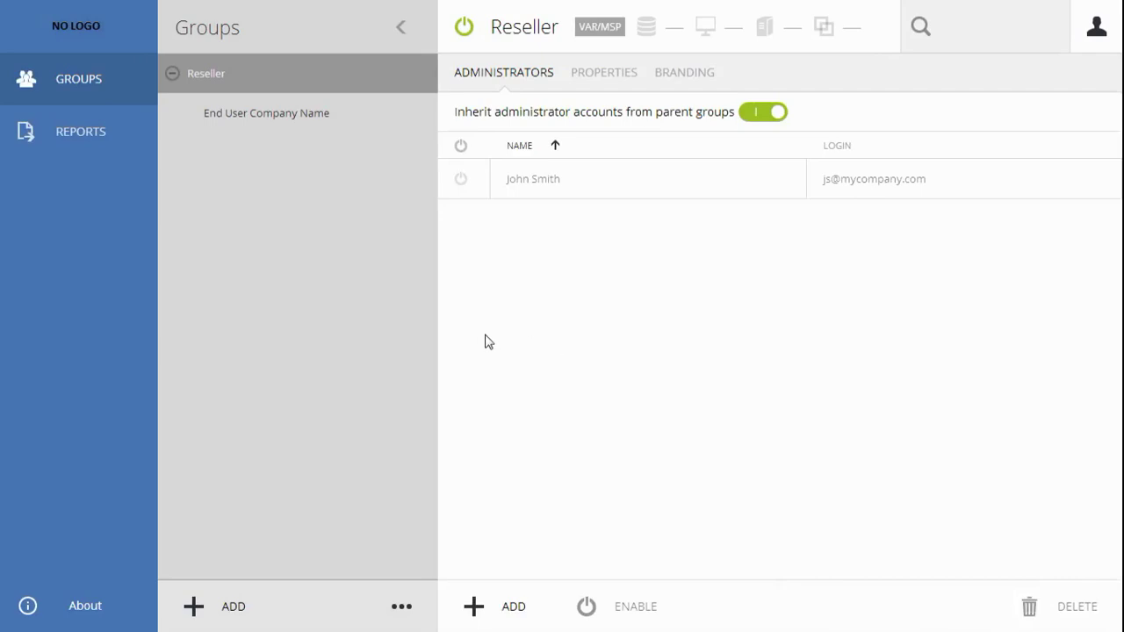
pyautogui.click(307, 112)
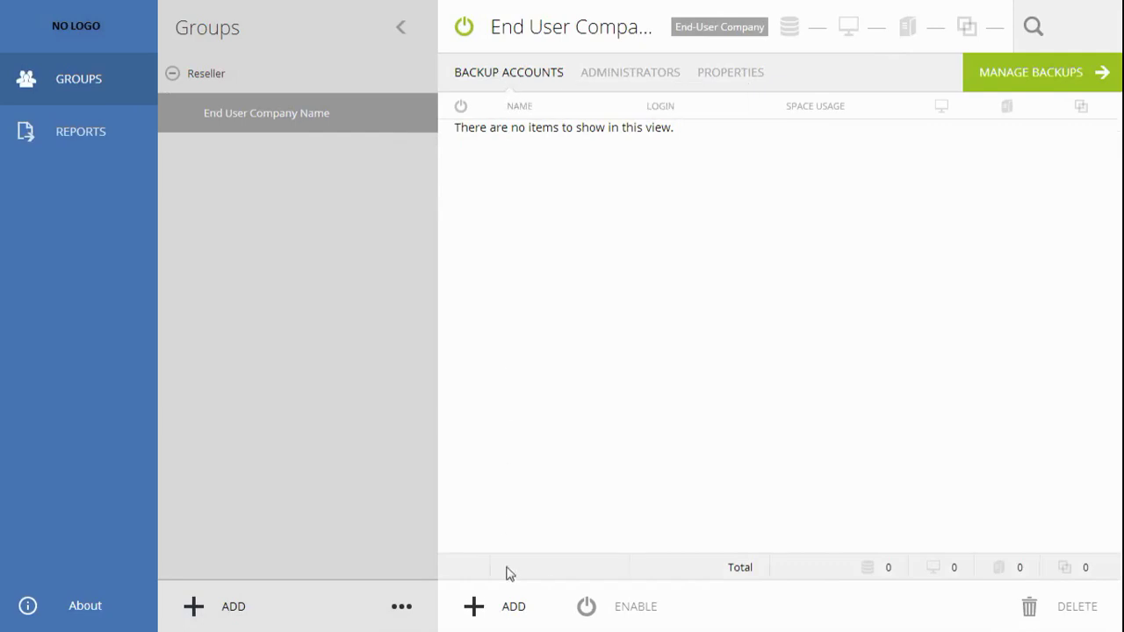
# - Add a backup account and enter the owner's first name, last name and e-mail address
pyautogui.click(510, 609)
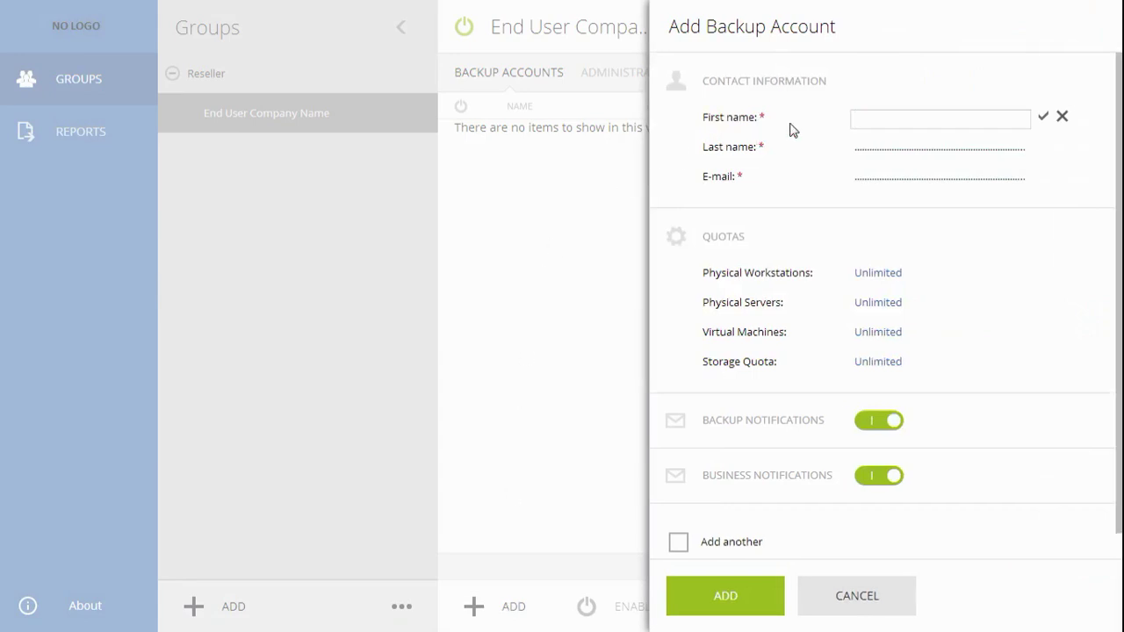
pyautogui.press('Tab')
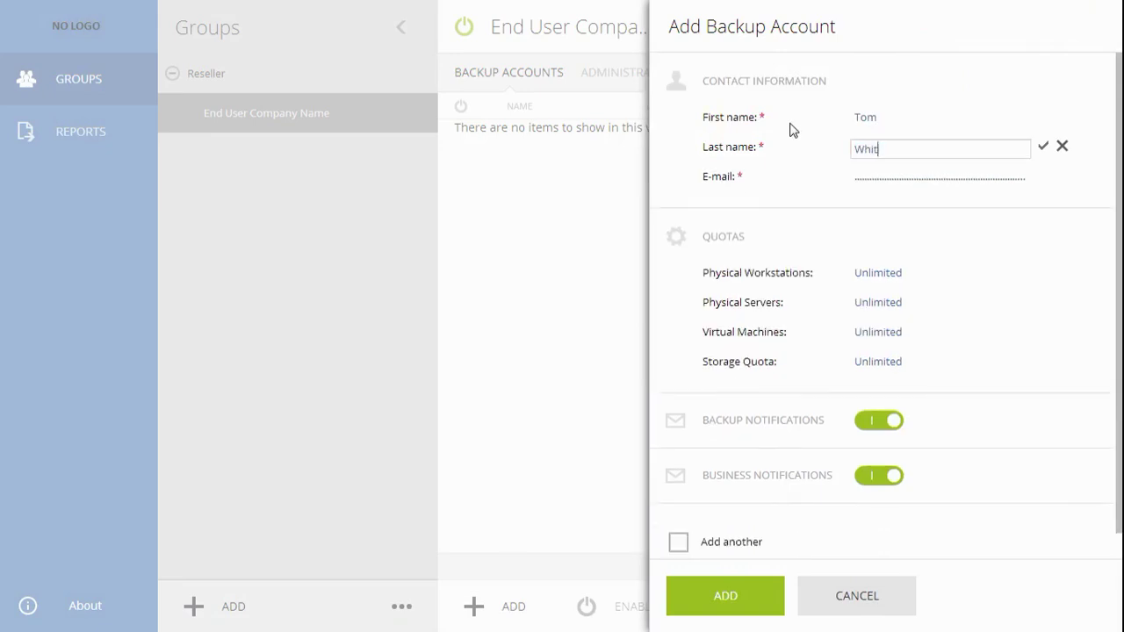
pyautogui.press('Tab')
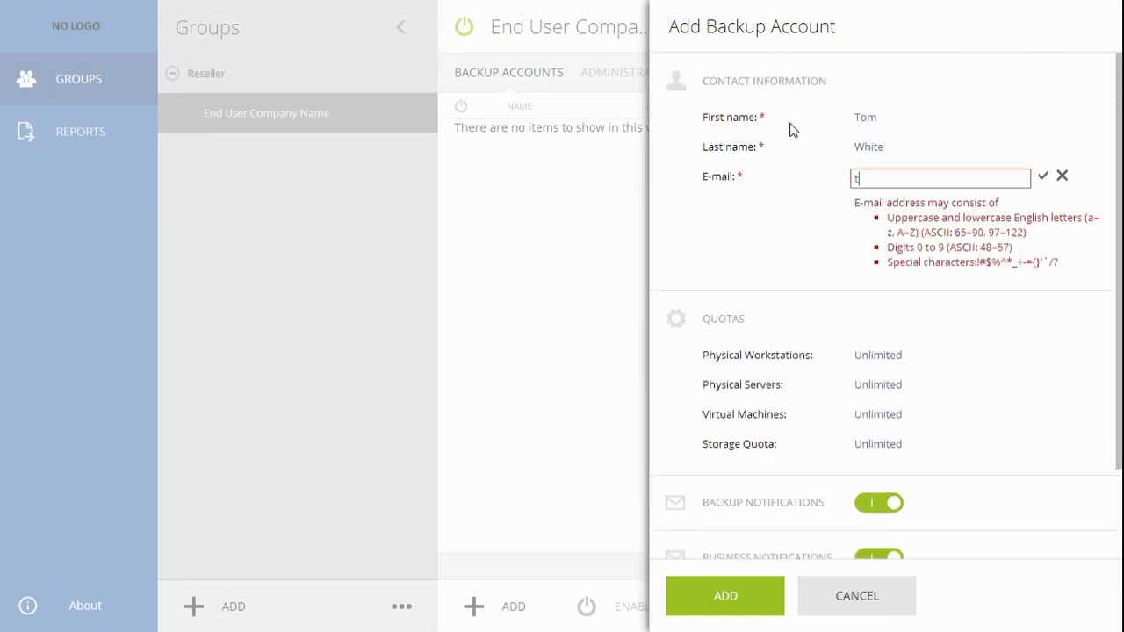
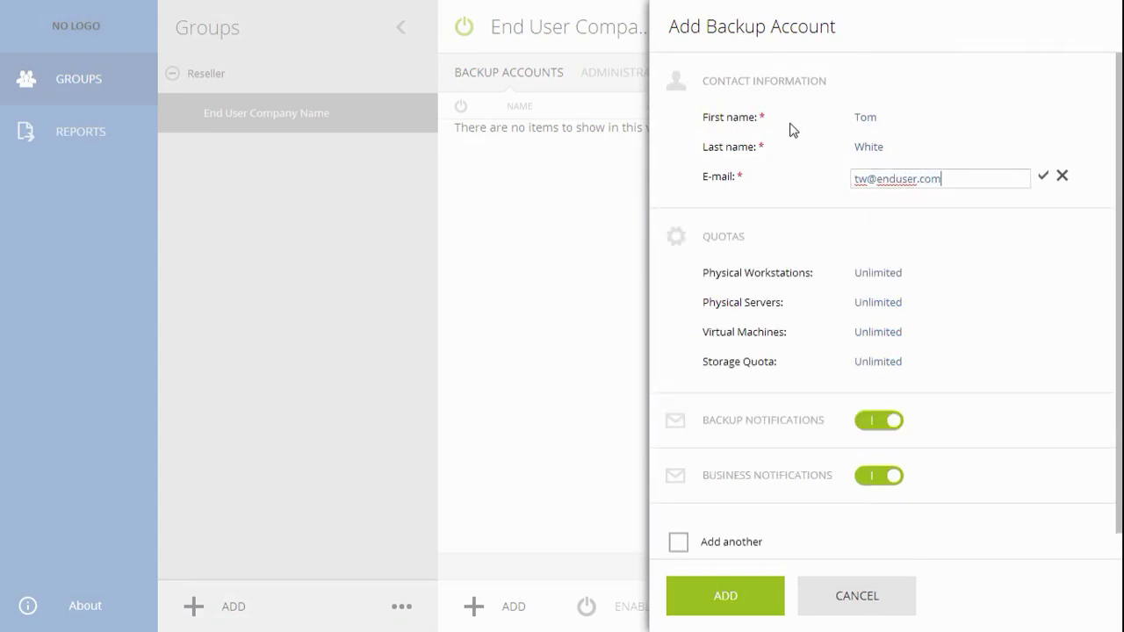
# - Set account quotas to 3 workstations, 3 servers, 5 VMs and 100 TB, keeping backup notifications on
pyautogui.click(869, 272)
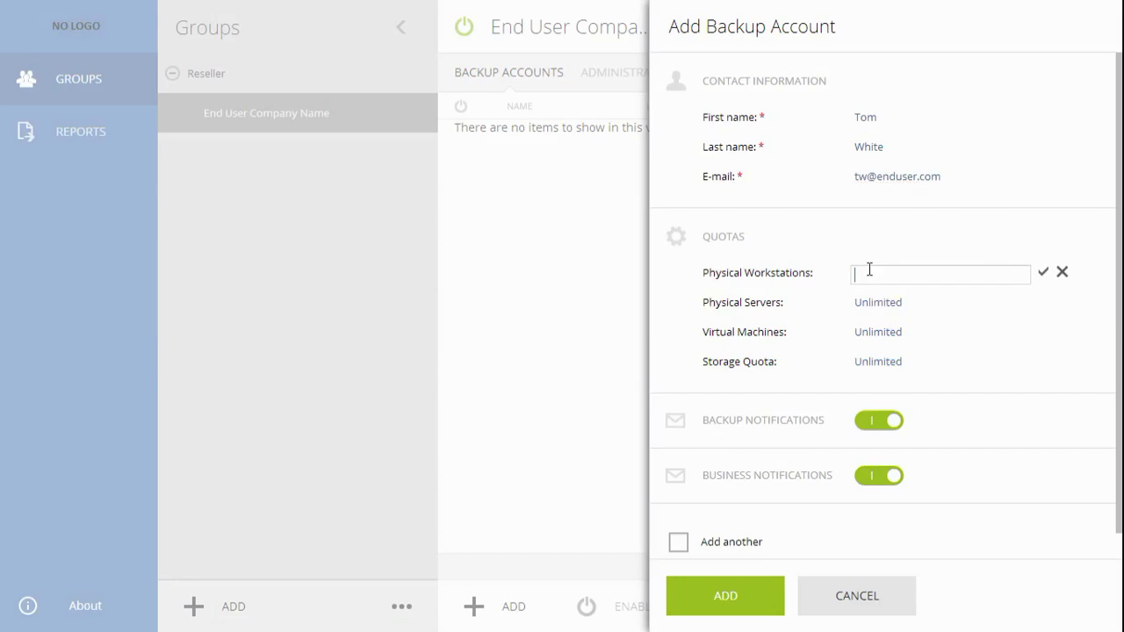
pyautogui.write('3')
pyautogui.click(874, 302)
pyautogui.write('3')
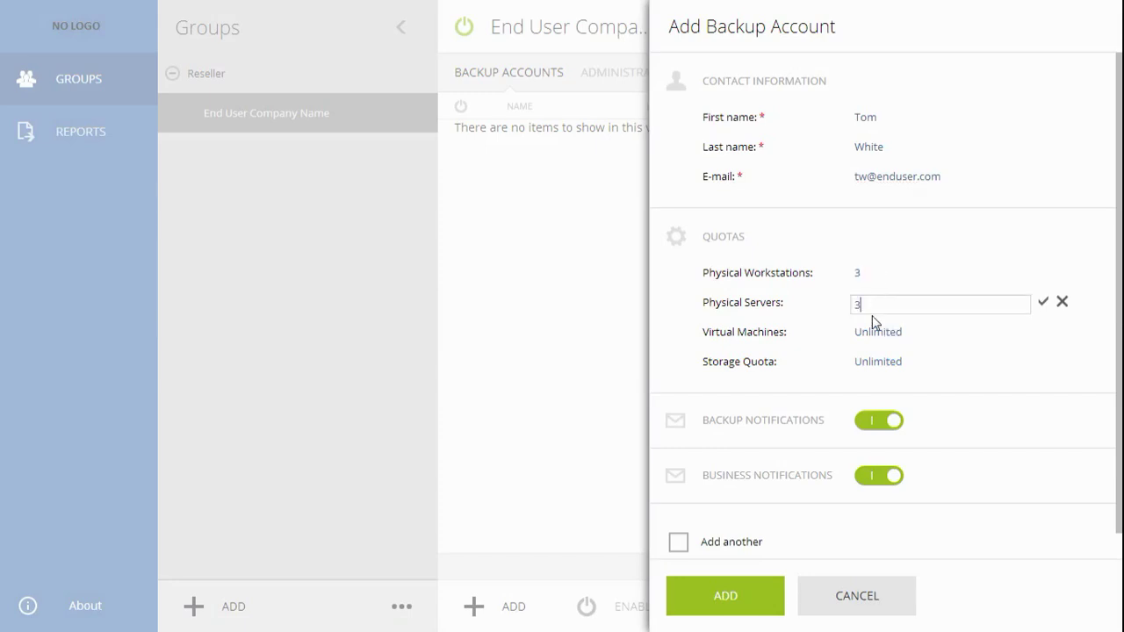
pyautogui.click(873, 331)
pyautogui.write('5')
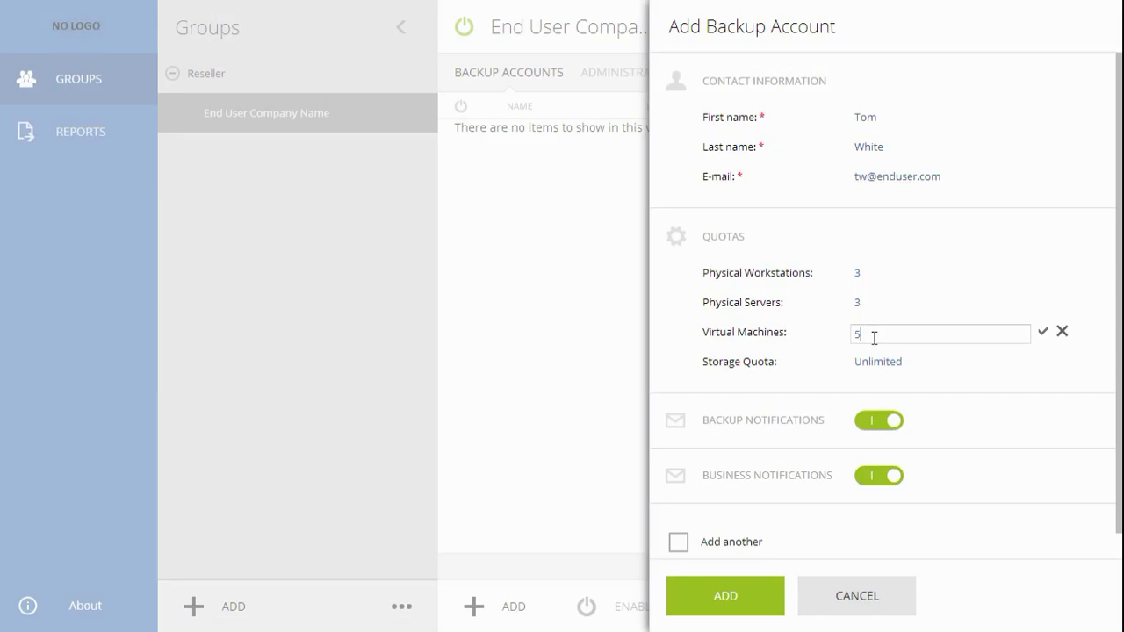
pyautogui.click(875, 357)
pyautogui.write('1')
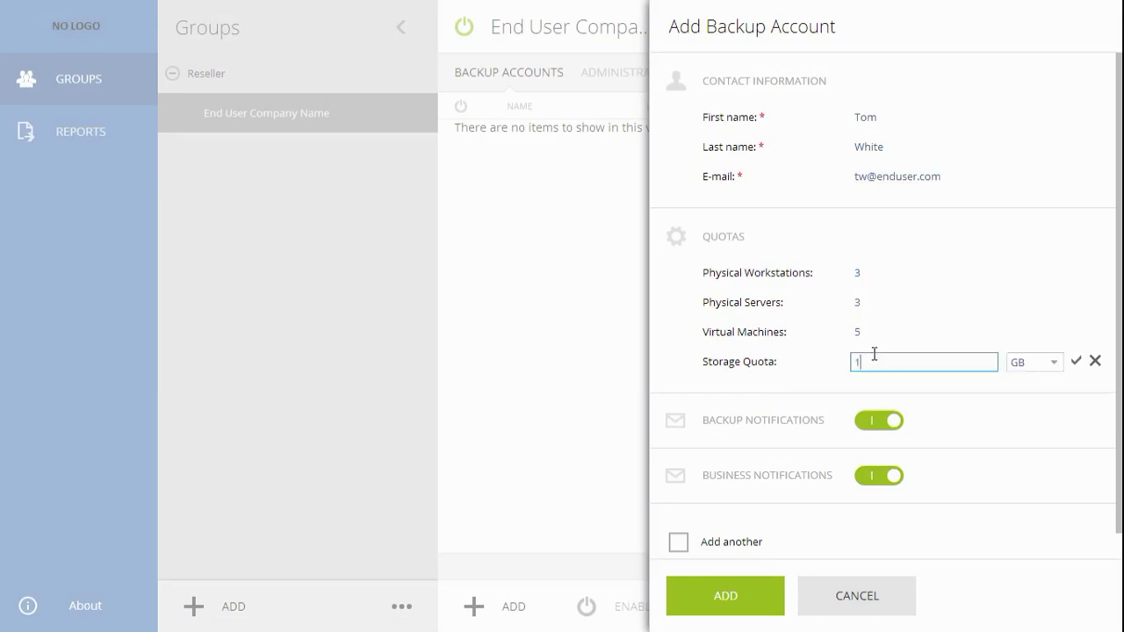
pyautogui.write('00')
pyautogui.click(1029, 367)
pyautogui.click(1021, 404)
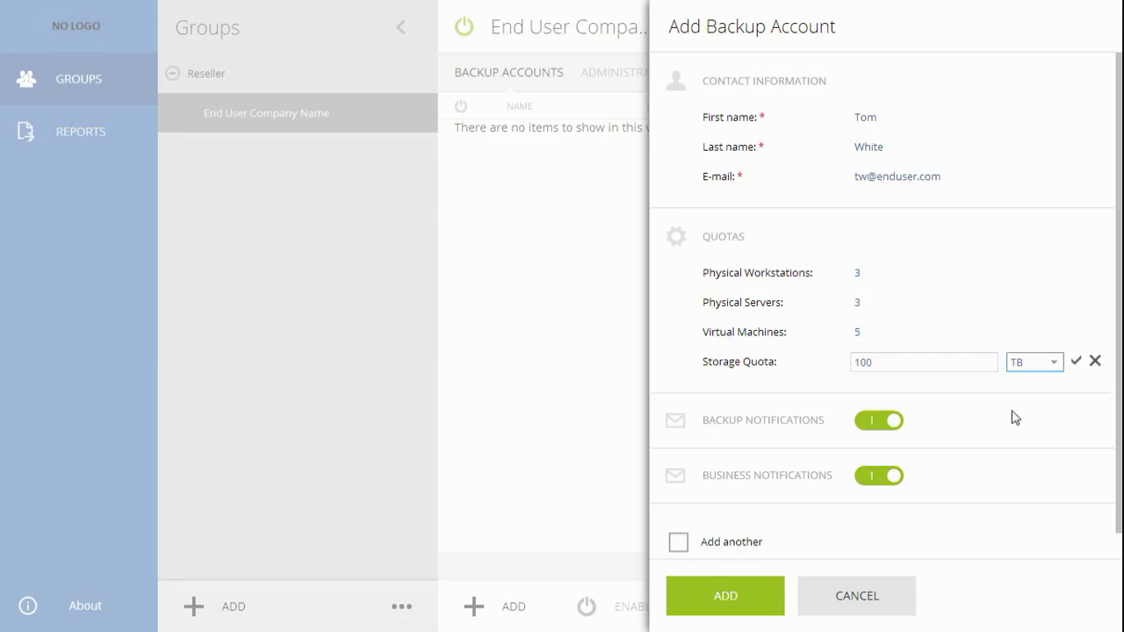
pyautogui.click(895, 423)
pyautogui.click(897, 424)
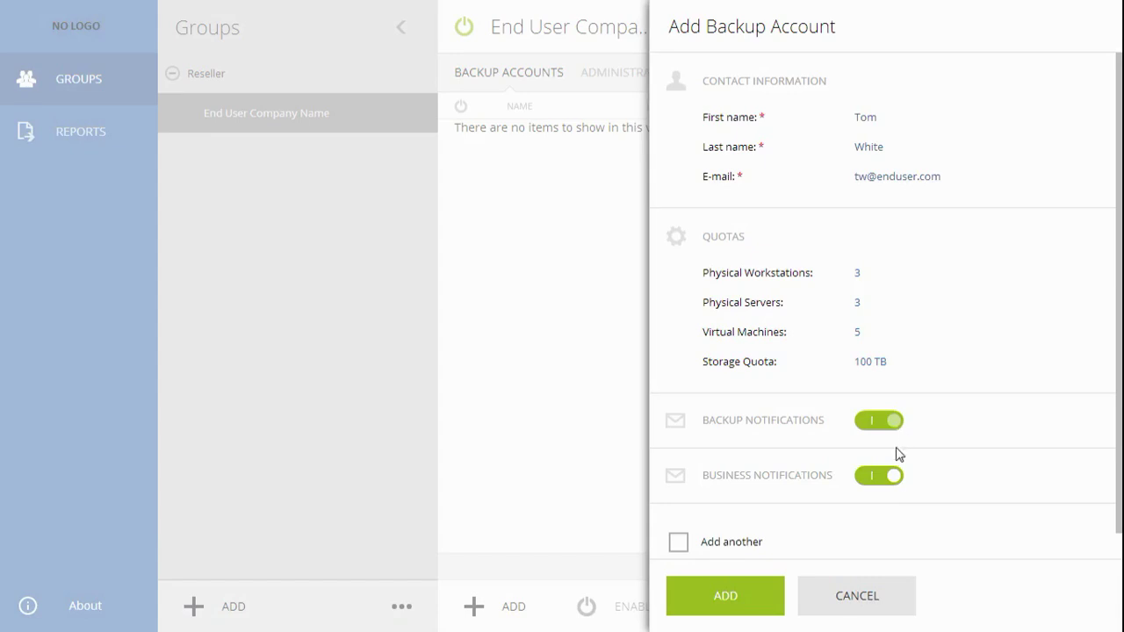
pyautogui.click(896, 478)
pyautogui.click(896, 478)
pyautogui.click(679, 544)
pyautogui.click(678, 543)
# - Save the new backup account and re-send its activation e-mail
pyautogui.click(694, 596)
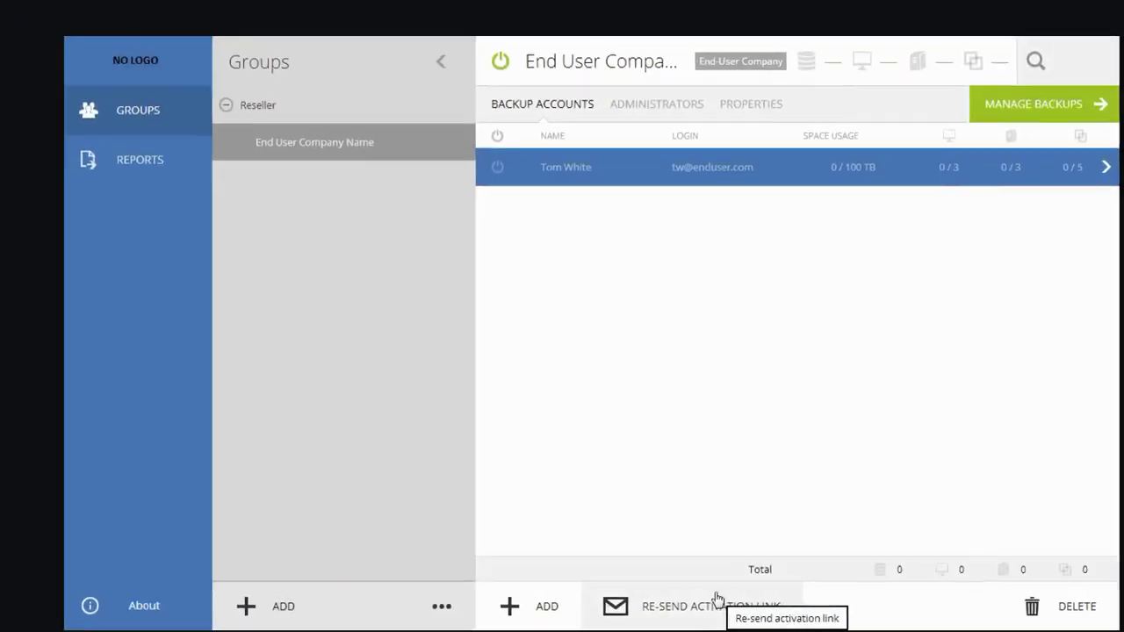
pyautogui.click(716, 599)
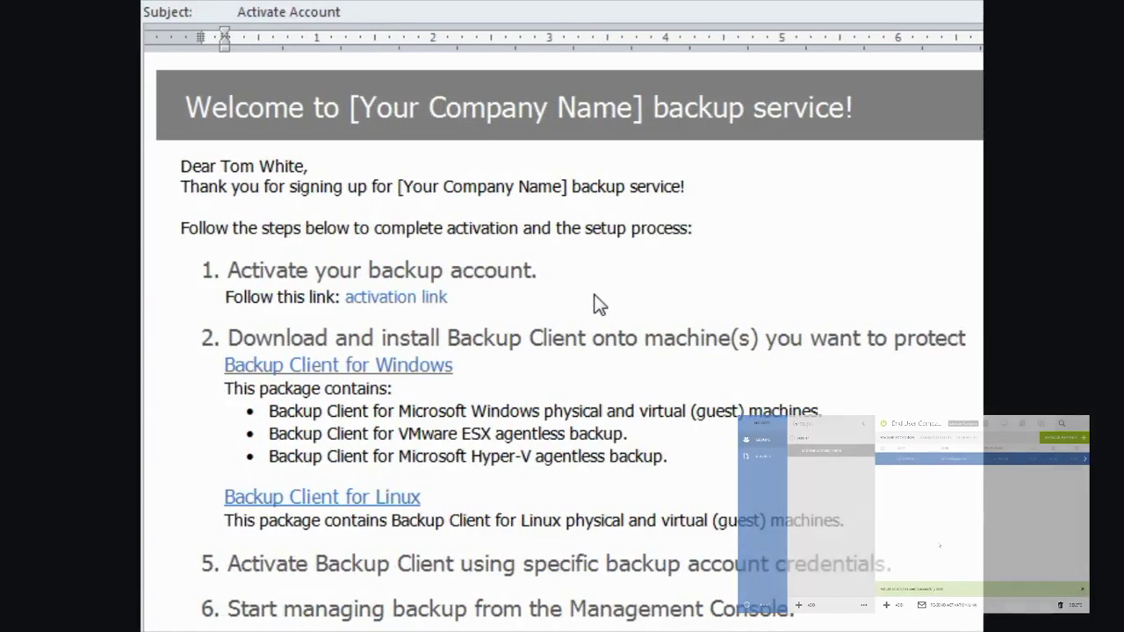